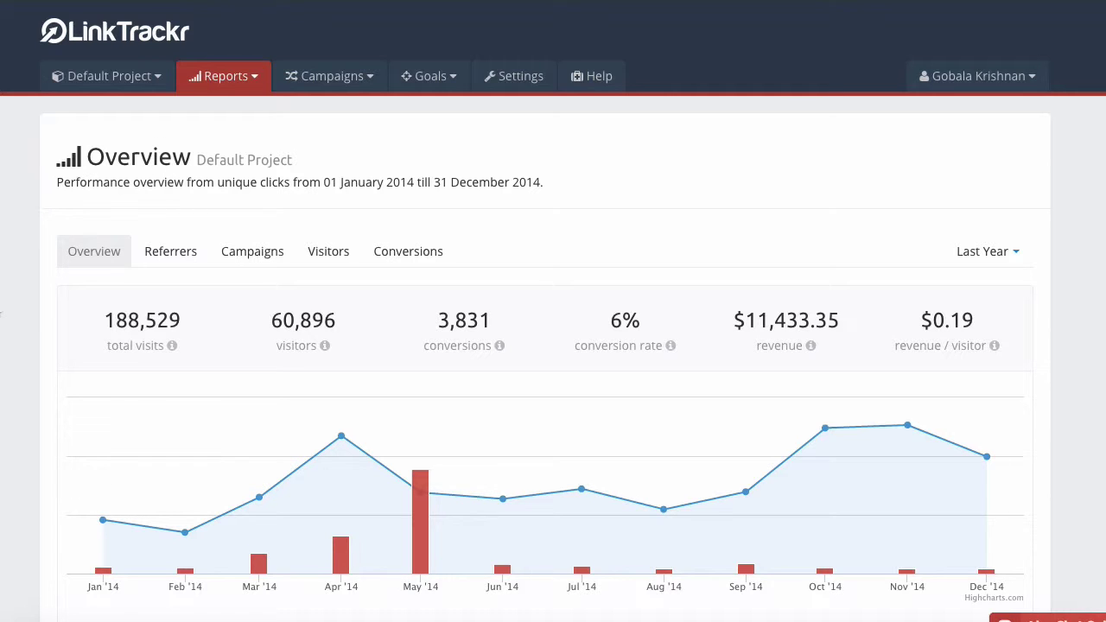
Step: View the Udemy Courses project's overview report and switch back to Default Project
scroll(553, 311, down, 3)
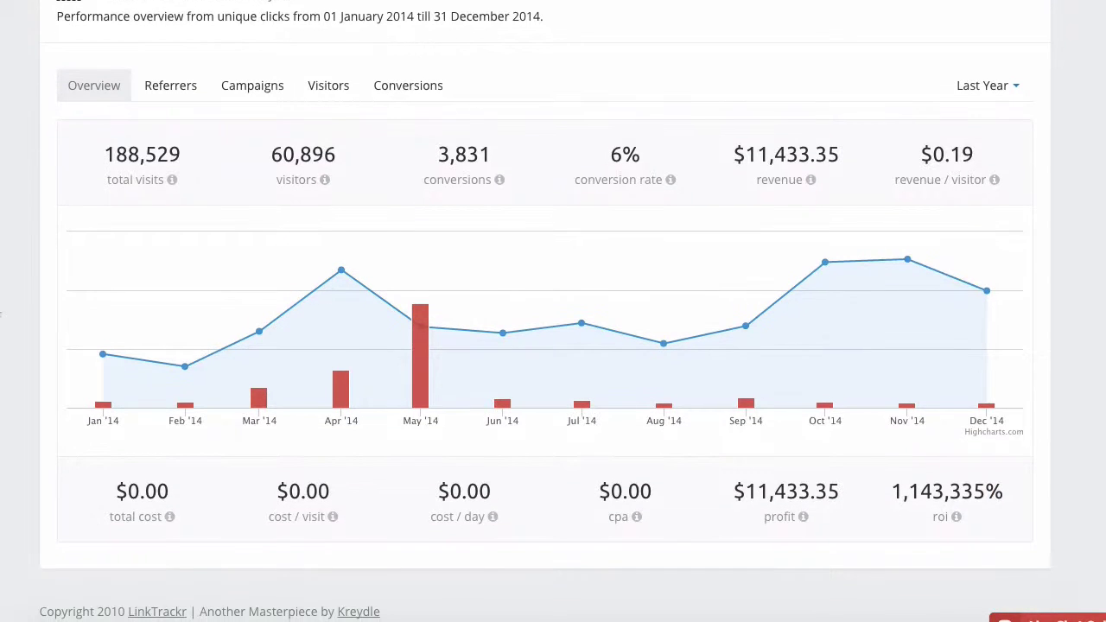
scroll(553, 311, up, 3)
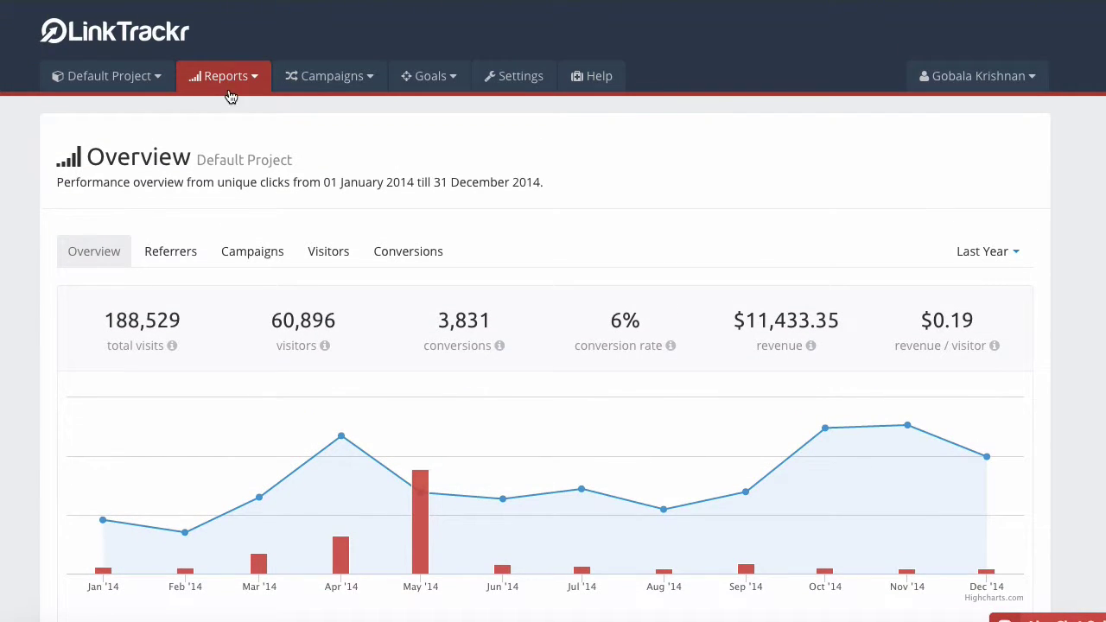
click(155, 78)
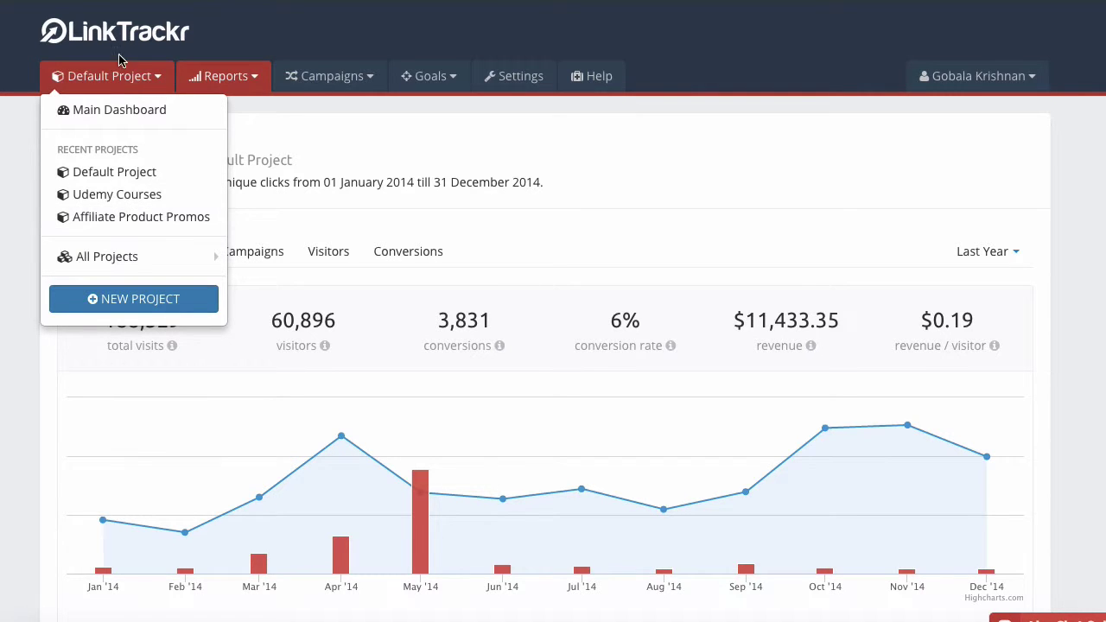
click(127, 201)
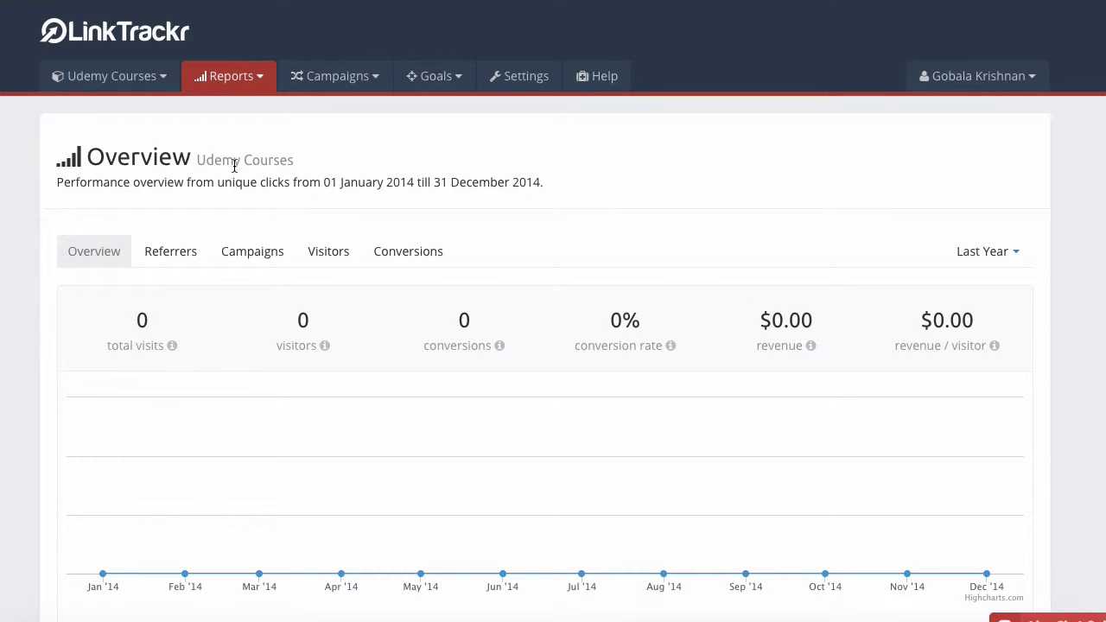
click(161, 76)
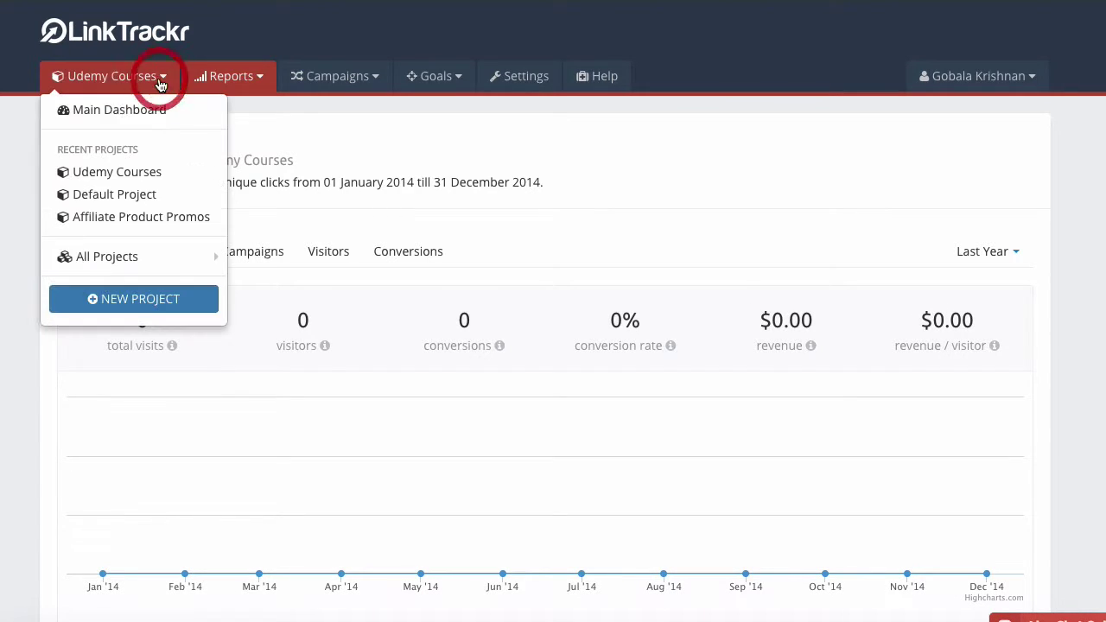
click(142, 211)
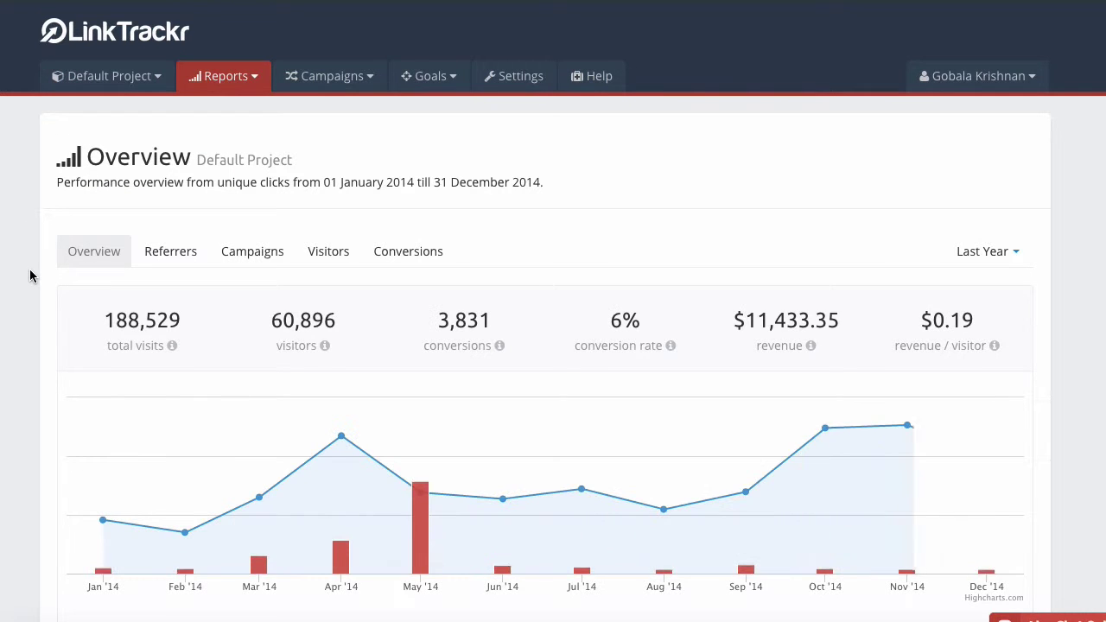
Step: Examine the Default Project's overview metrics, their explanations and the monthly conversions chart
scroll(30, 275, down, 2)
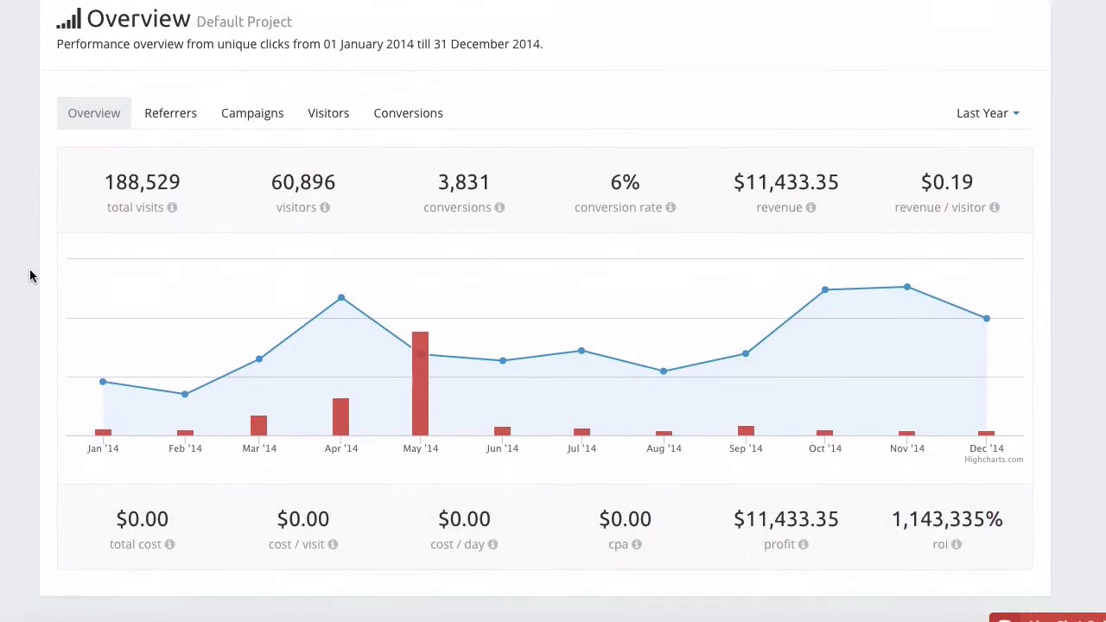
scroll(31, 276, down, 1)
scroll(30, 276, up, 1)
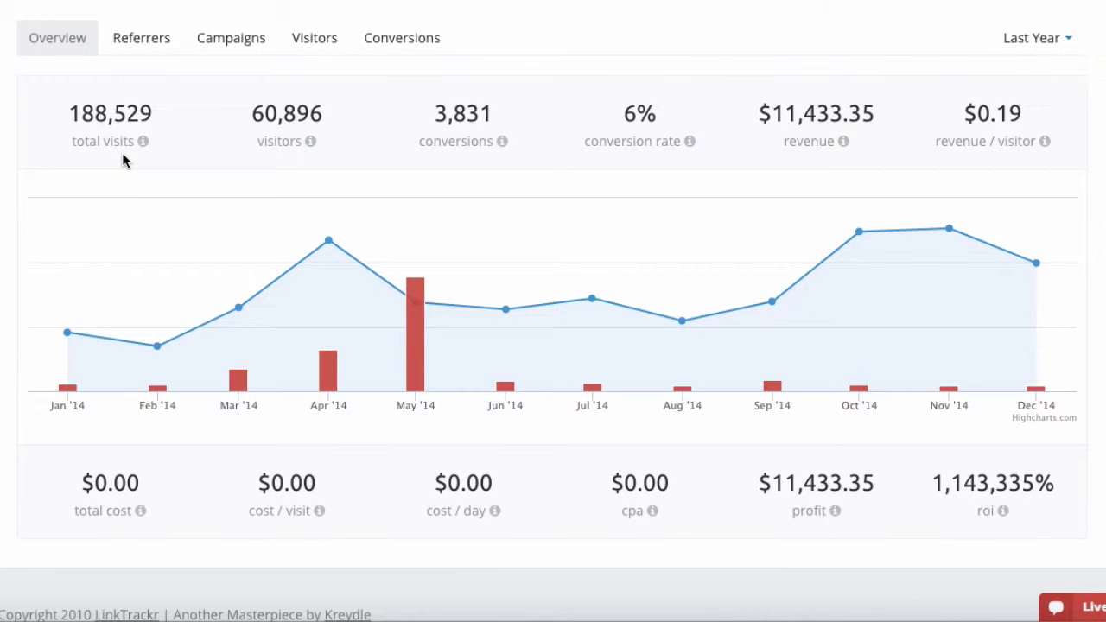
mouse_move(147, 145)
mouse_move(691, 149)
scroll(723, 157, down, 1)
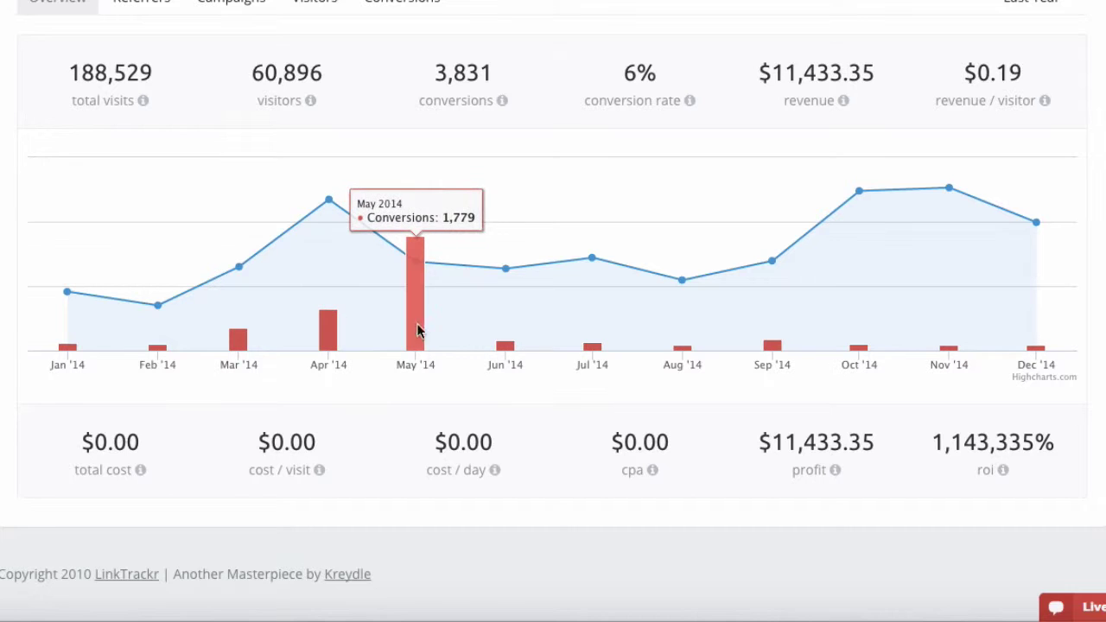
Step: Try to apply a custom report period from 01-05-2015 to 02-05-2015
scroll(553, 444, up, 3)
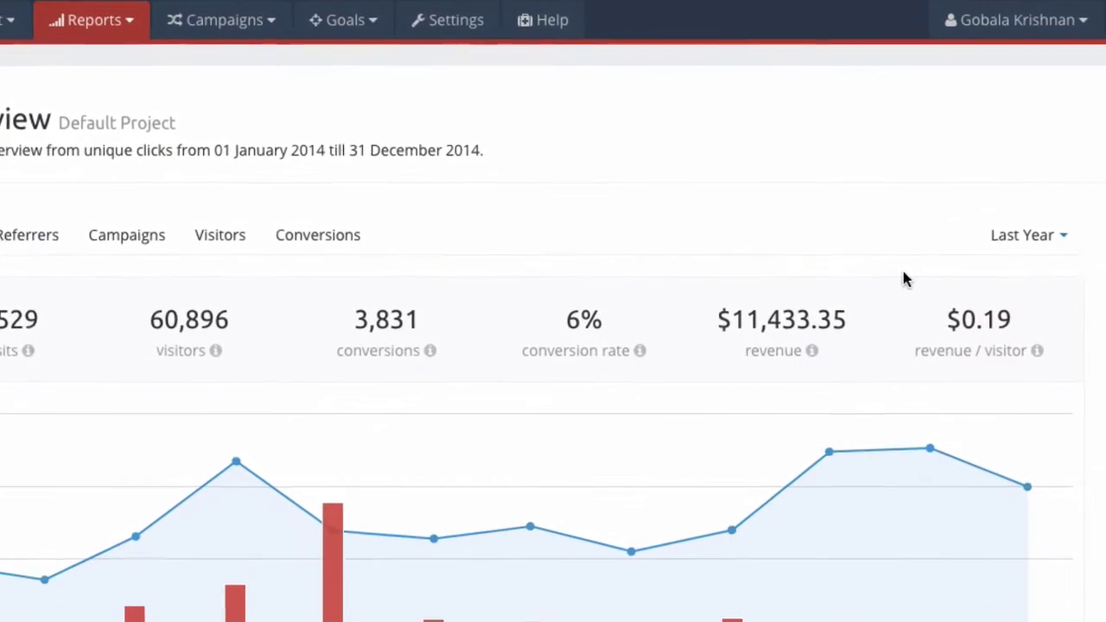
click(1067, 249)
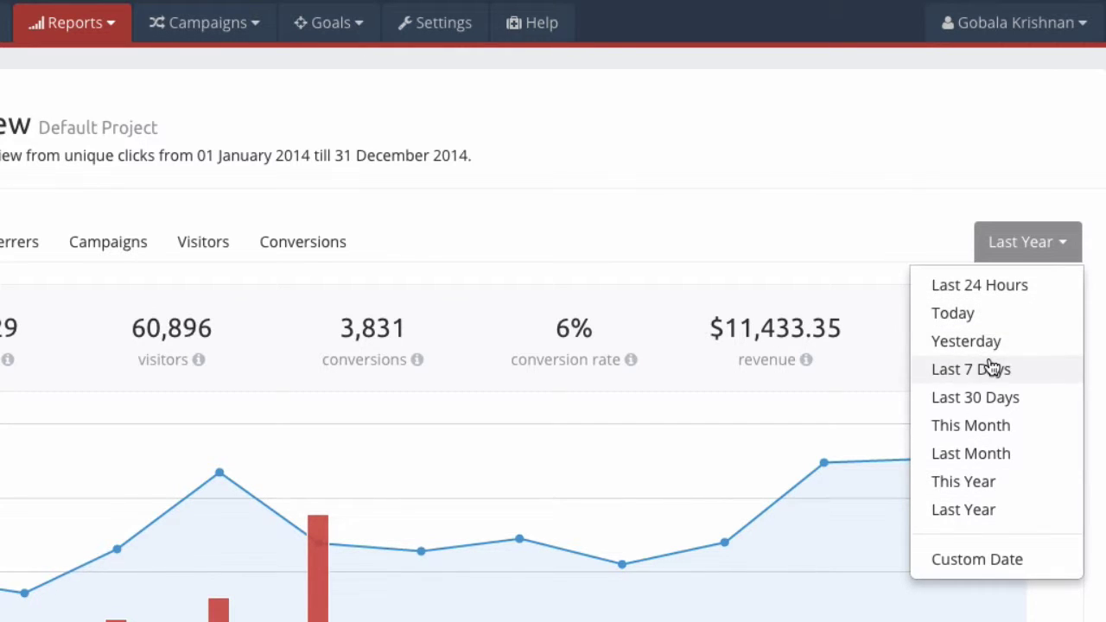
click(978, 561)
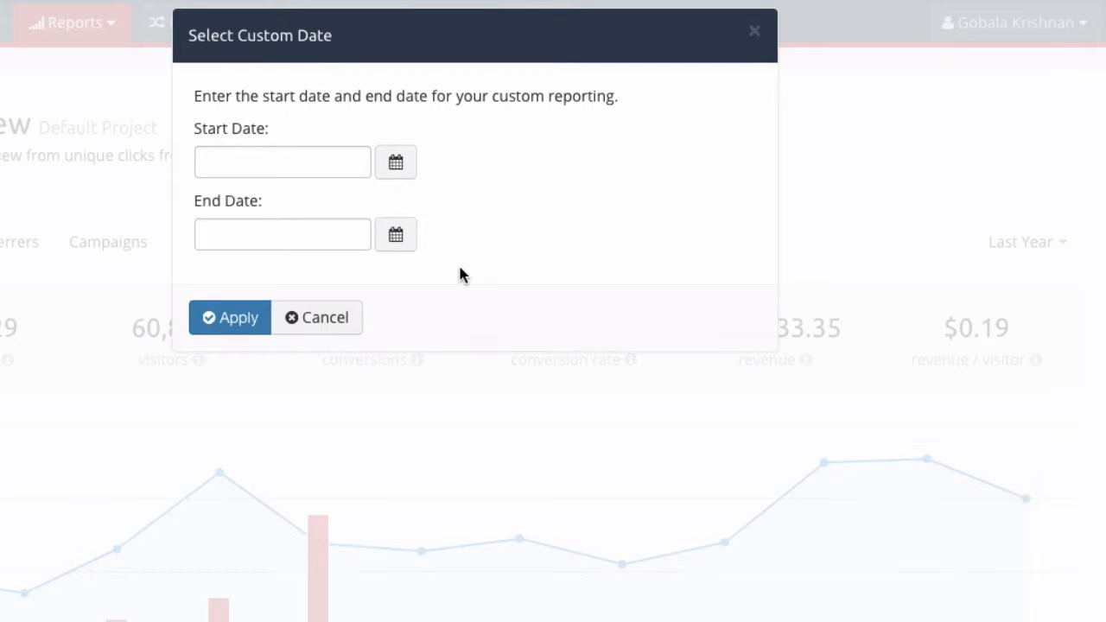
click(289, 162)
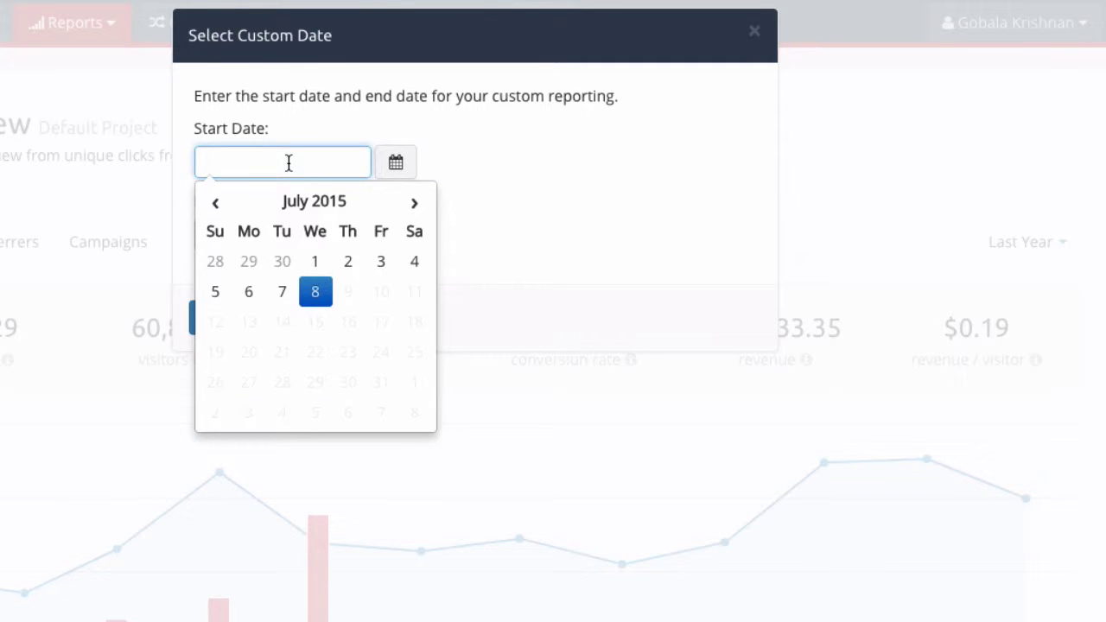
click(210, 204)
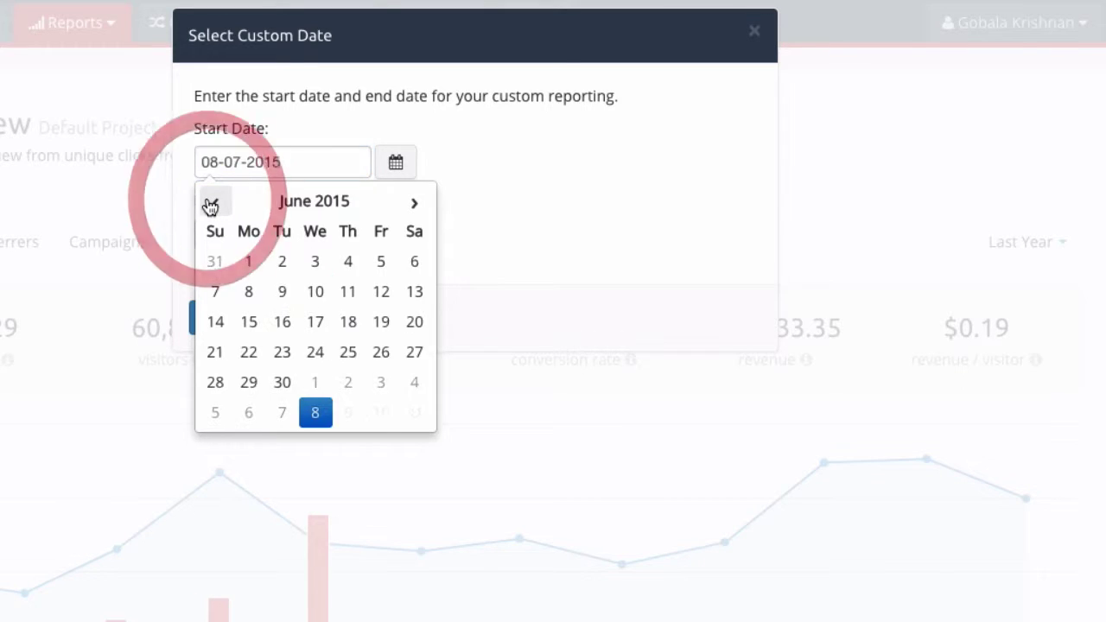
click(211, 204)
click(375, 263)
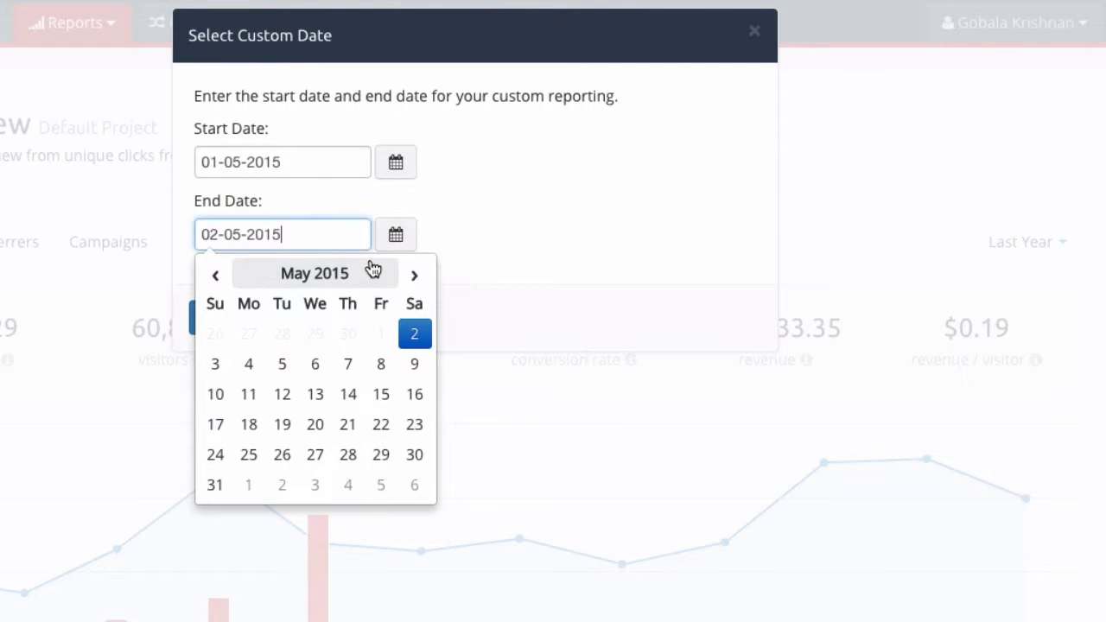
click(439, 270)
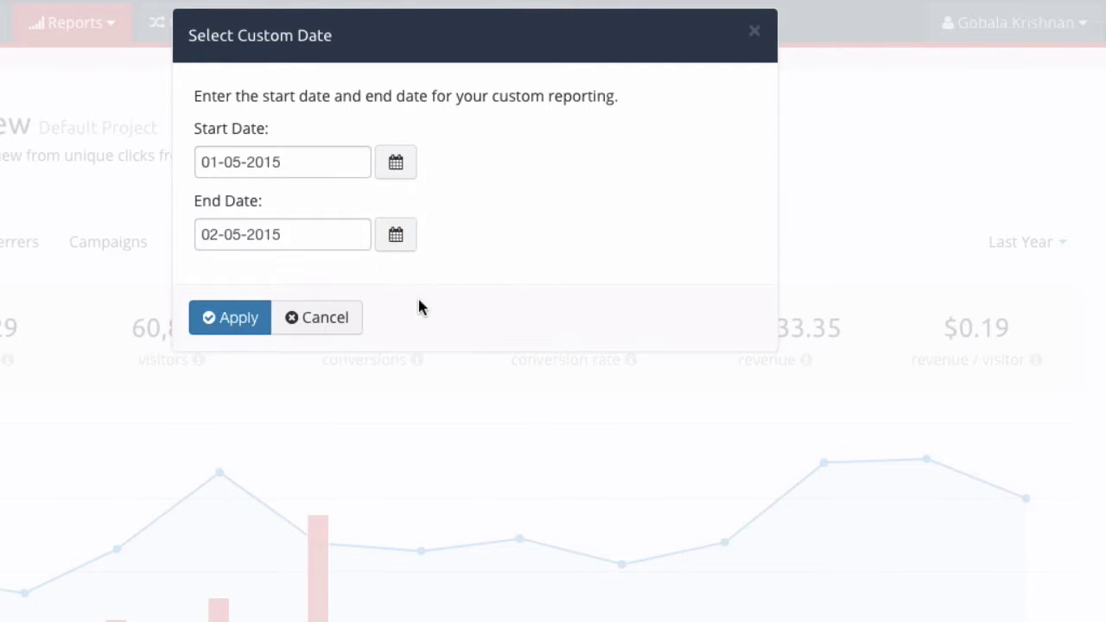
click(243, 326)
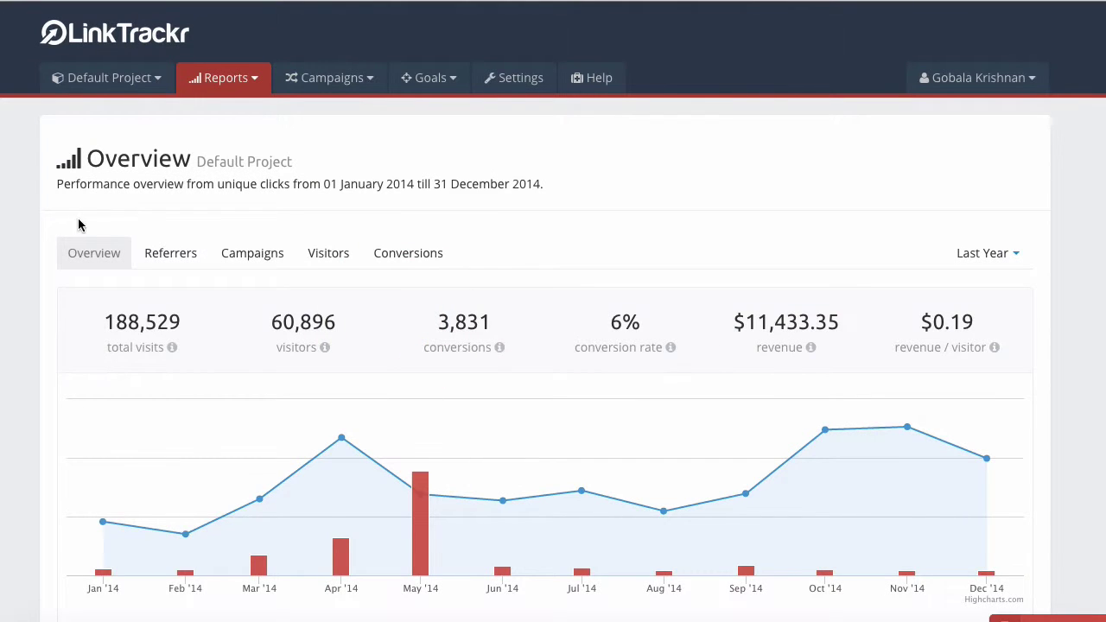
Step: Open the Referrers report and examine its chart and table of referring domains
scroll(80, 225, down, 1)
click(164, 201)
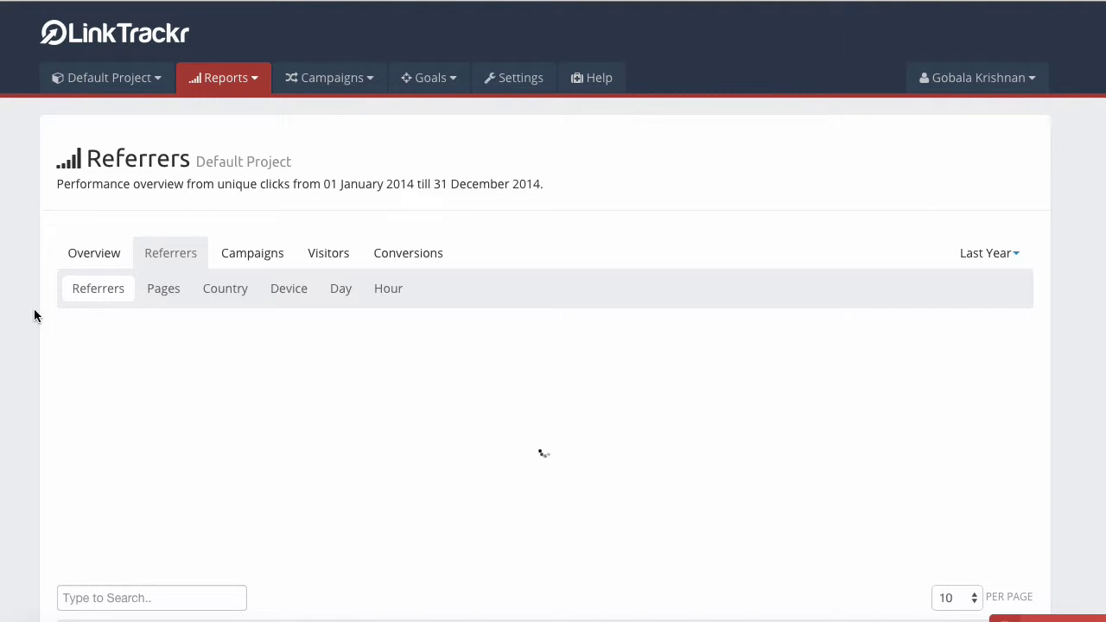
scroll(12, 331, down, 1)
scroll(12, 334, down, 2)
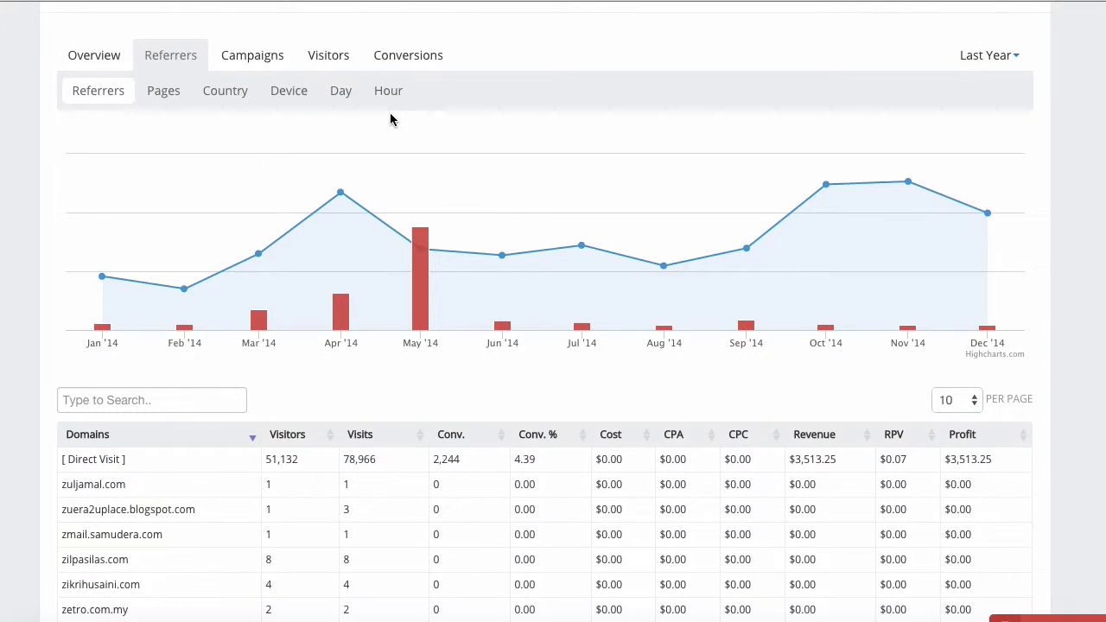
scroll(13, 327, down, 2)
scroll(13, 327, down, 2)
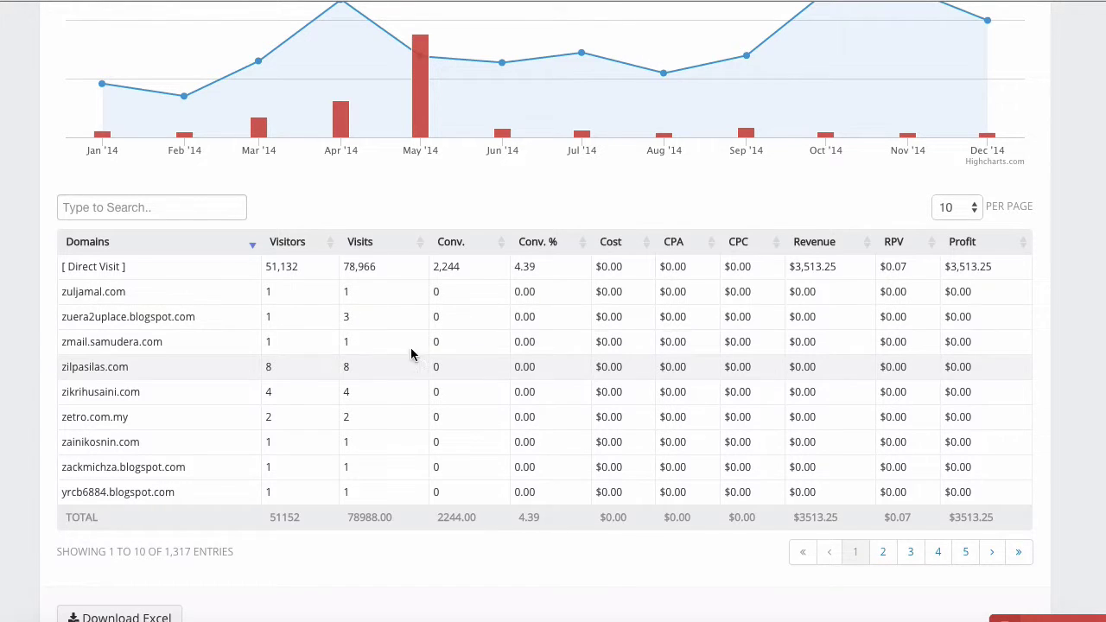
scroll(7, 308, up, 1)
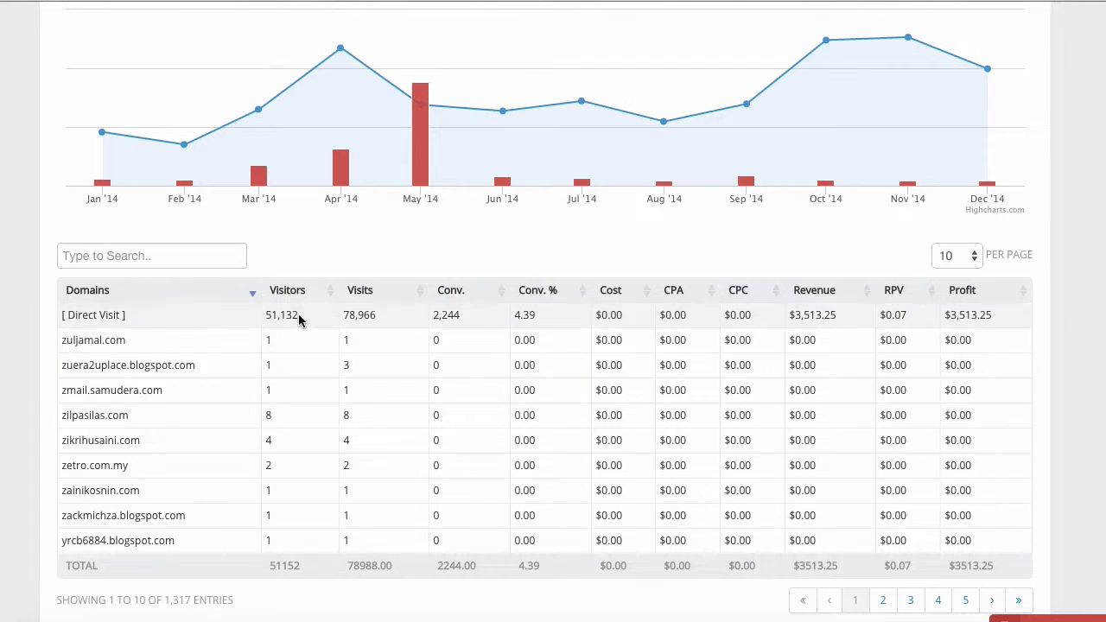
Step: Search the referring domains for "zul", check the filtered chart, and clear the search
click(194, 255)
text(zul)
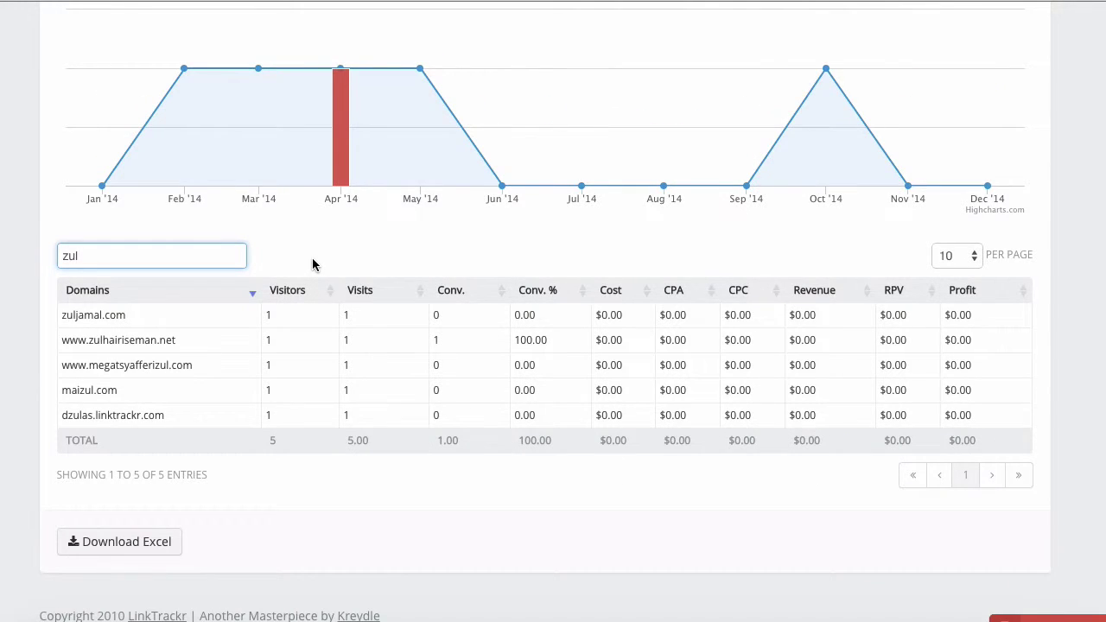
scroll(313, 264, up, 1)
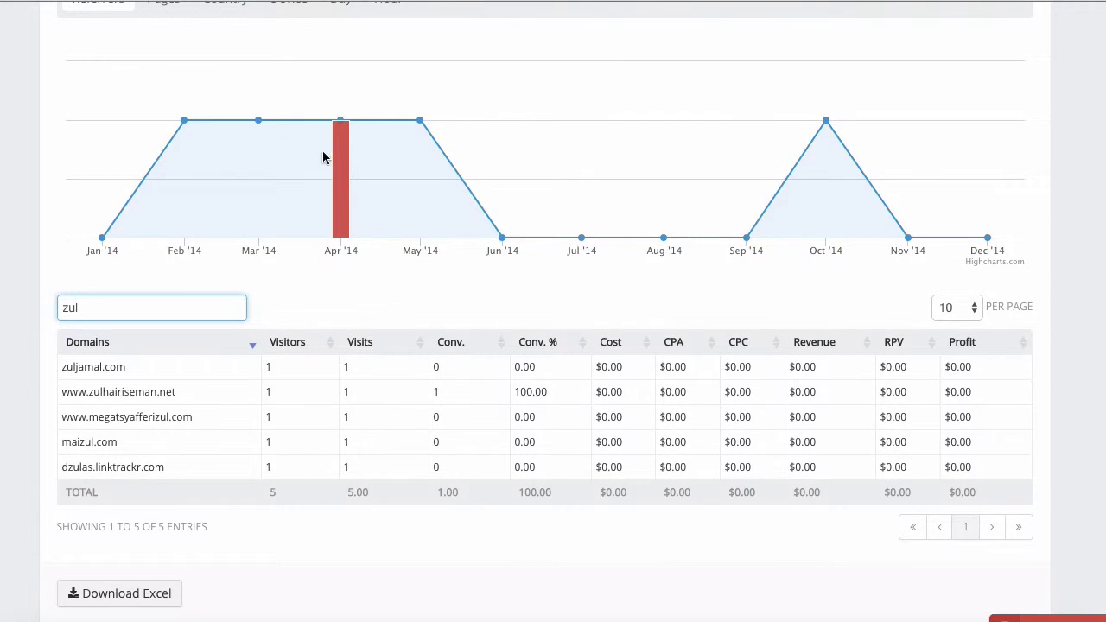
mouse_move(331, 181)
key(BackSpace)
click(285, 325)
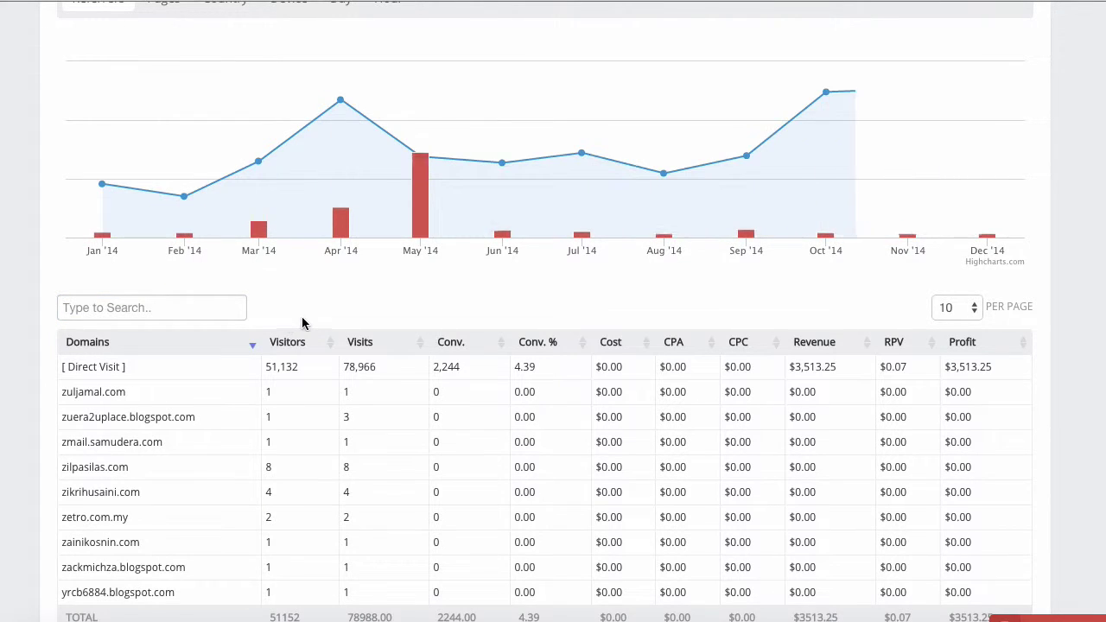
Step: Check the entry count of the referring domains table and show its second page
scroll(1071, 356, down, 1)
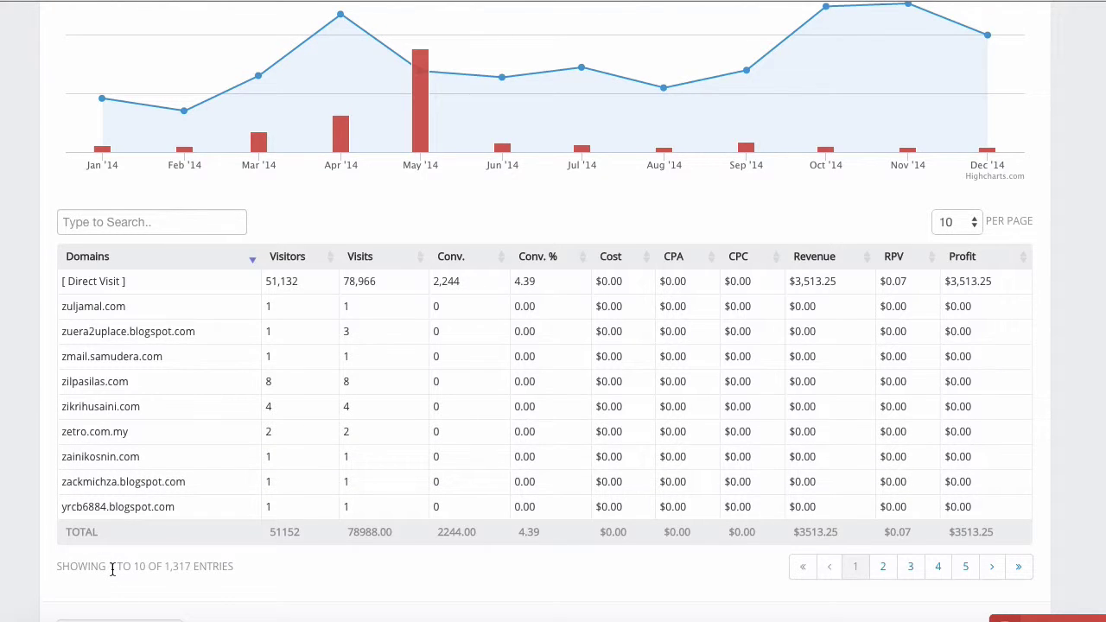
drag(165, 566, 230, 571)
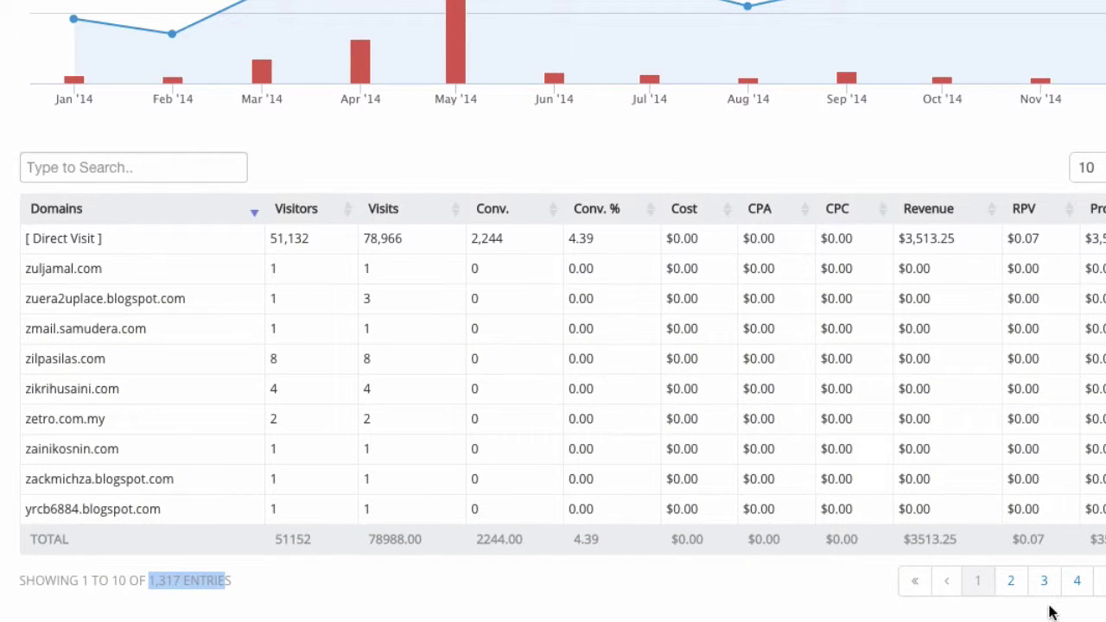
click(1011, 583)
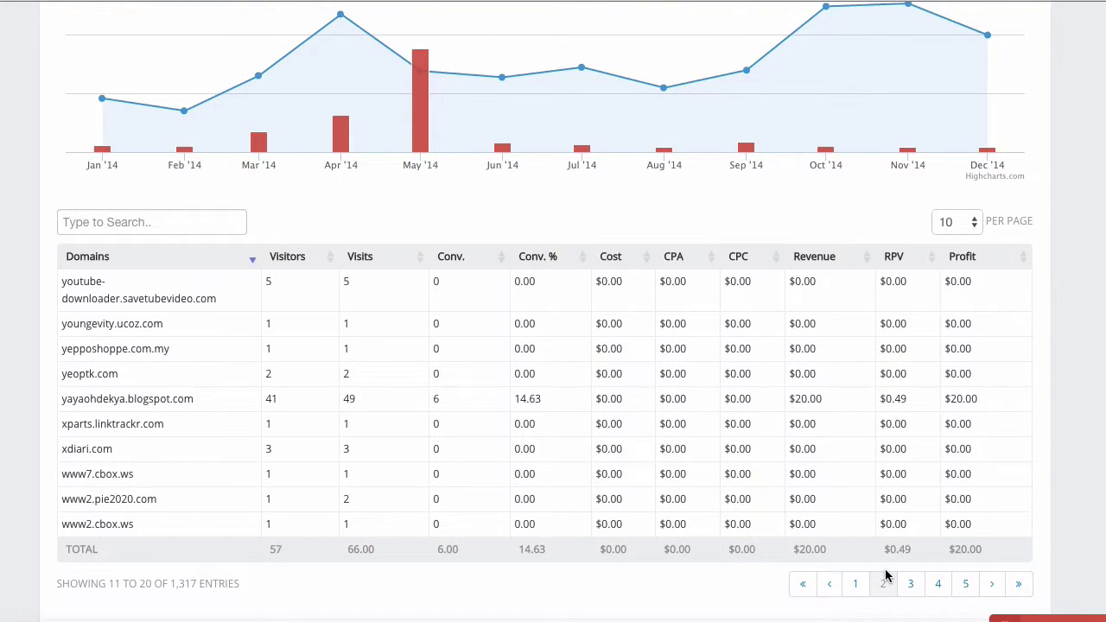
Step: Set the referring domains table to 100 entries per page and look through the longer list
click(975, 223)
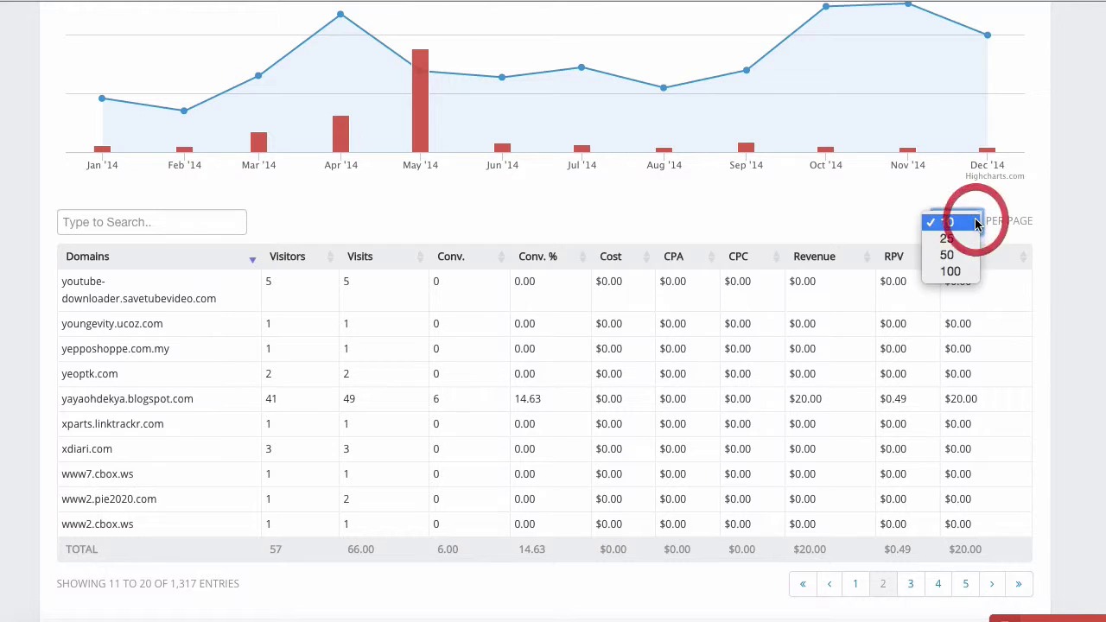
click(952, 271)
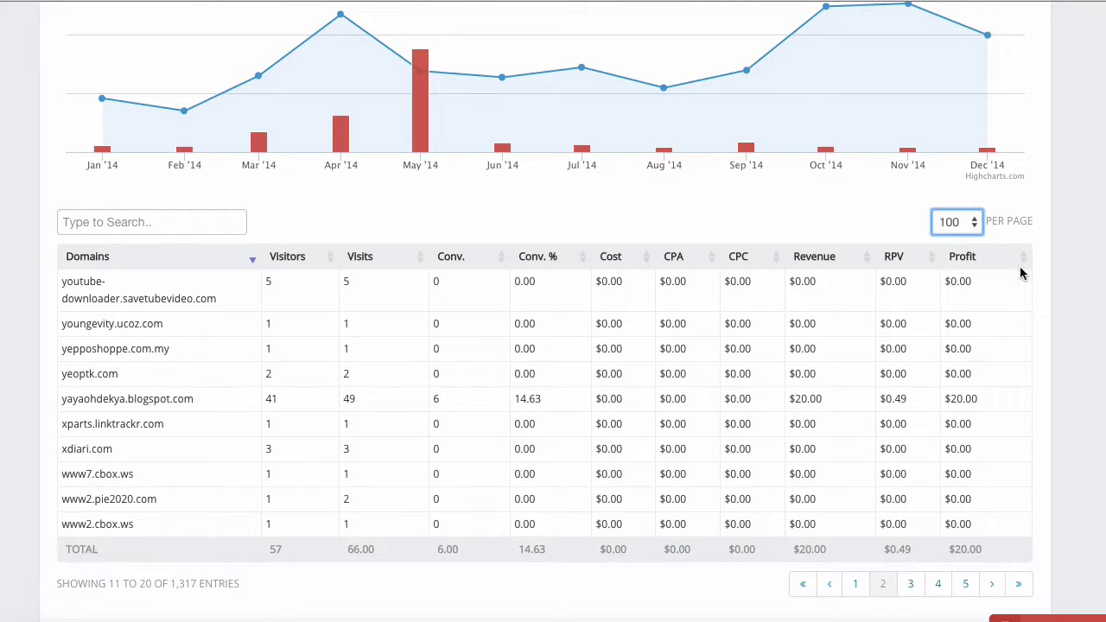
click(1101, 316)
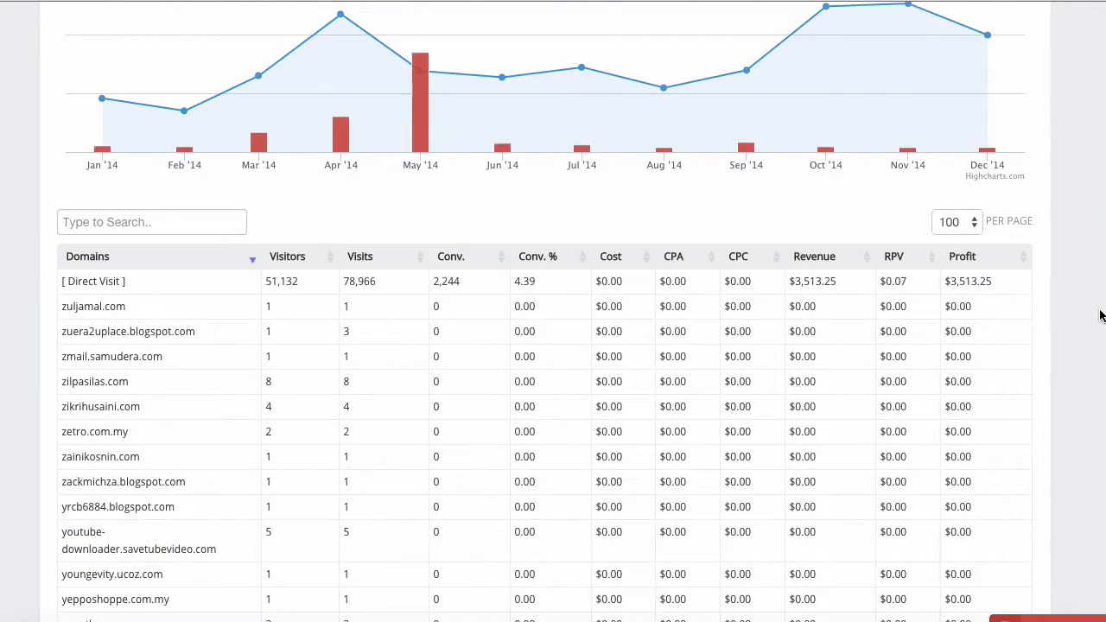
scroll(1102, 363, down, 6)
scroll(1105, 417, down, 7)
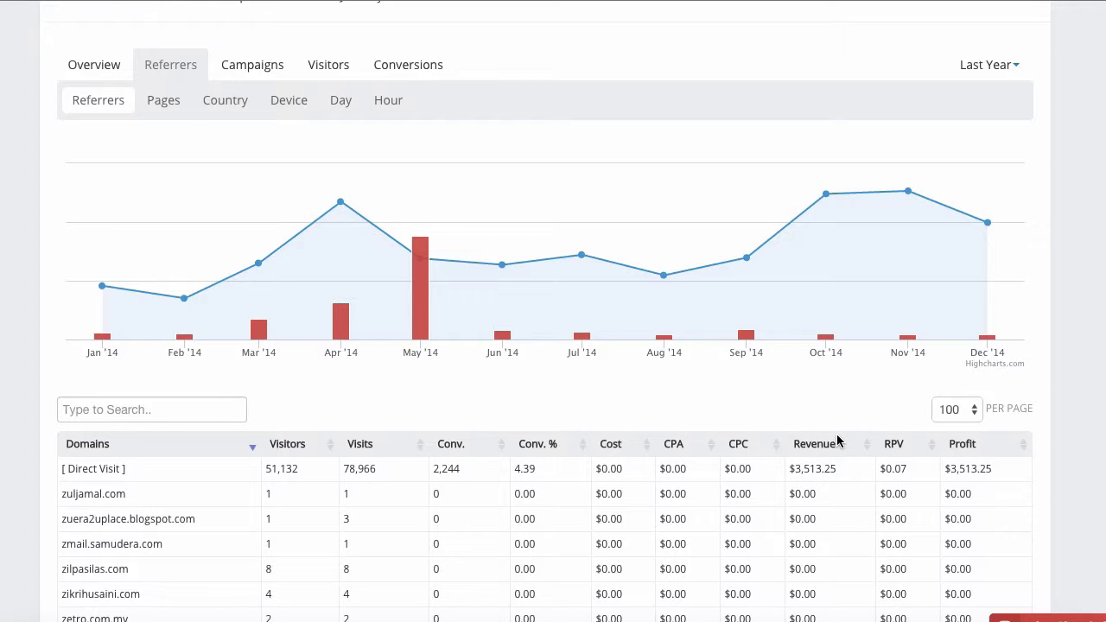
Step: Sort the referring domains by visits from highest to lowest and download the report as Excel
click(421, 450)
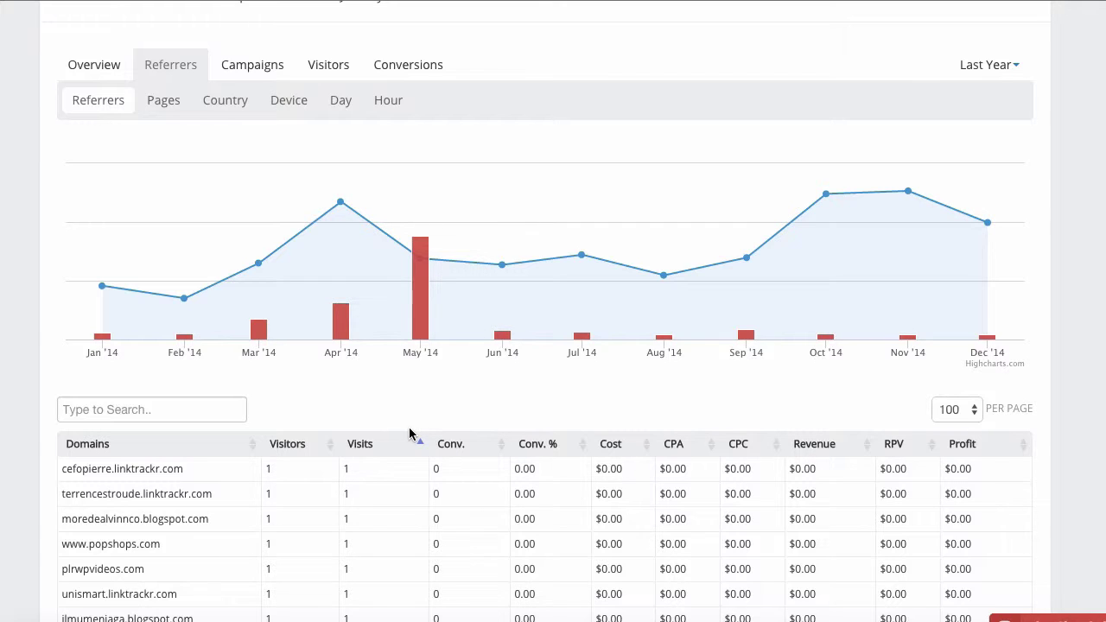
click(418, 443)
scroll(416, 447, down, 15)
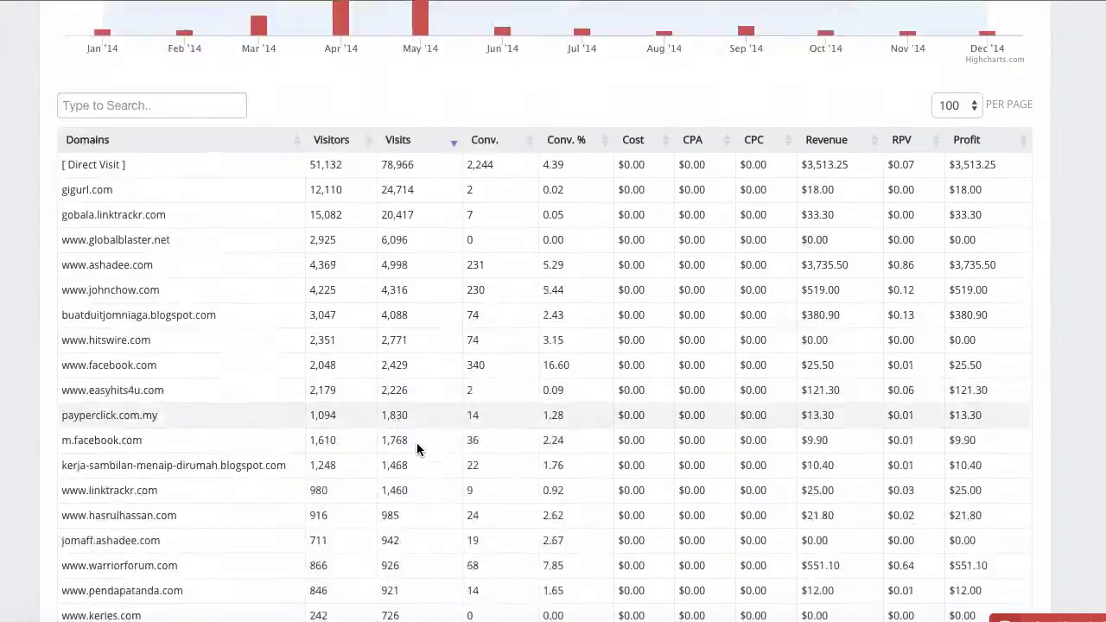
scroll(416, 448, down, 15)
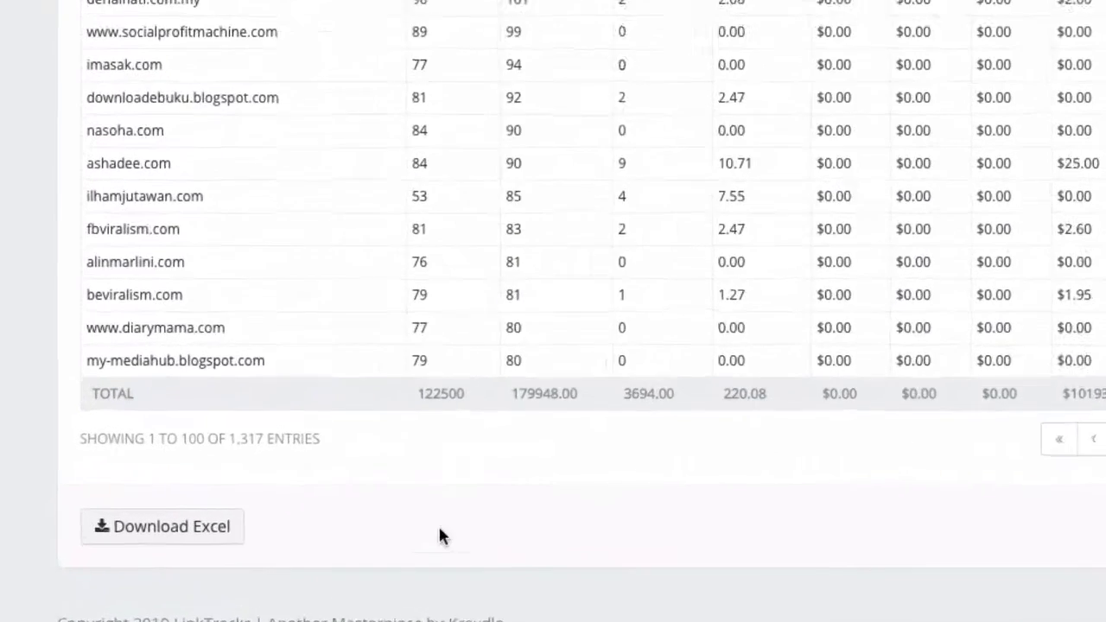
click(195, 530)
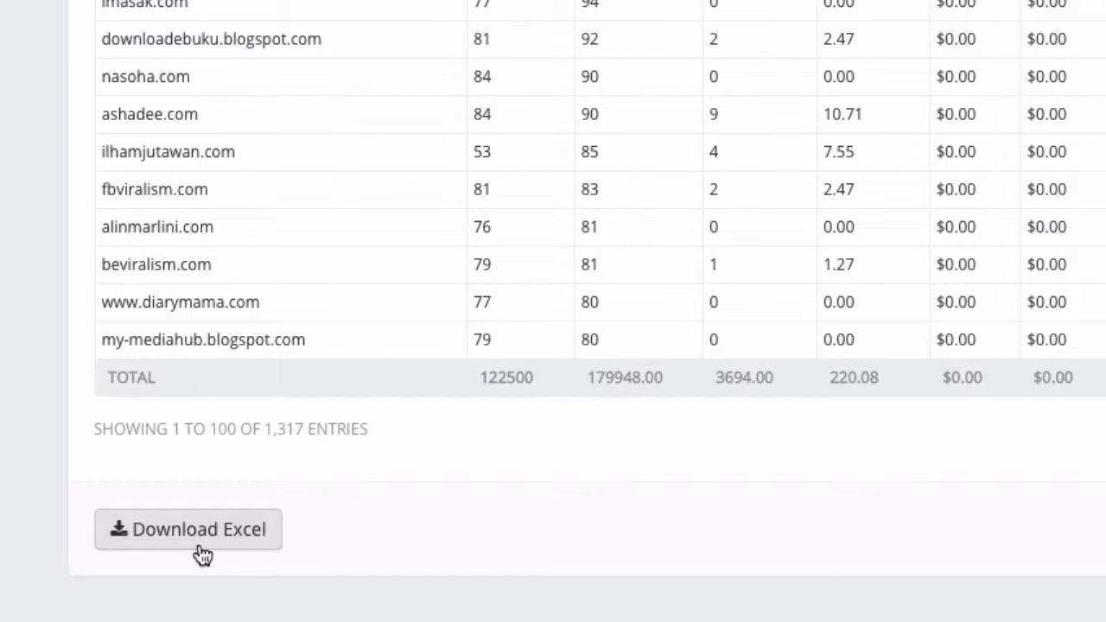
Step: Switch to Excel, widen the domain column of referrers_referrers.csv to about 13.00, and look through the exported rows
scroll(5, 439, up, 1)
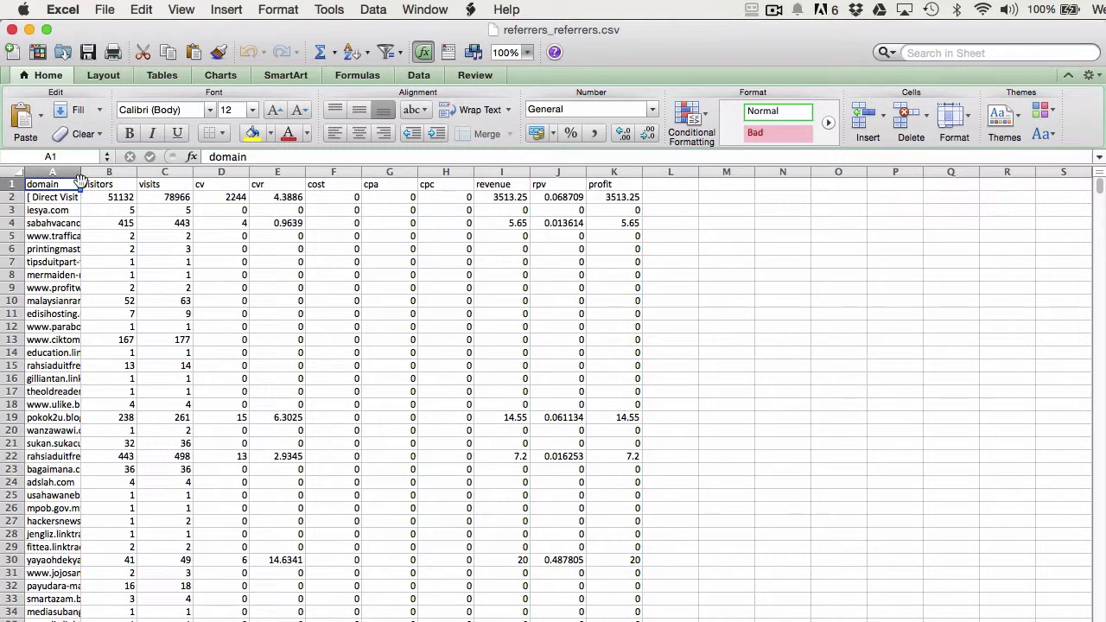
drag(80, 174, 96, 175)
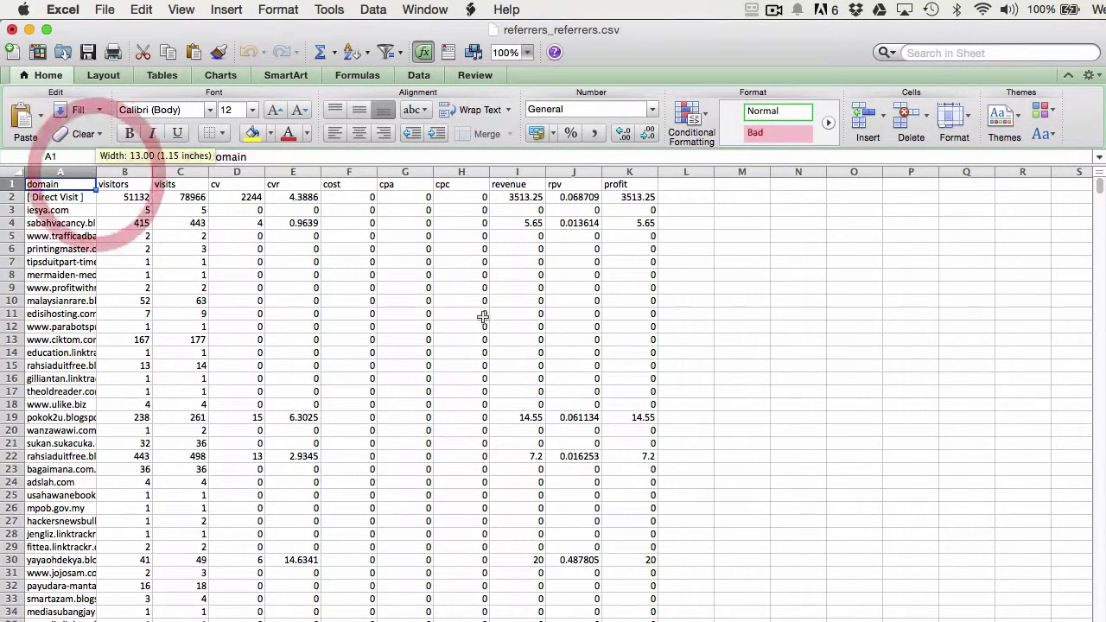
click(667, 443)
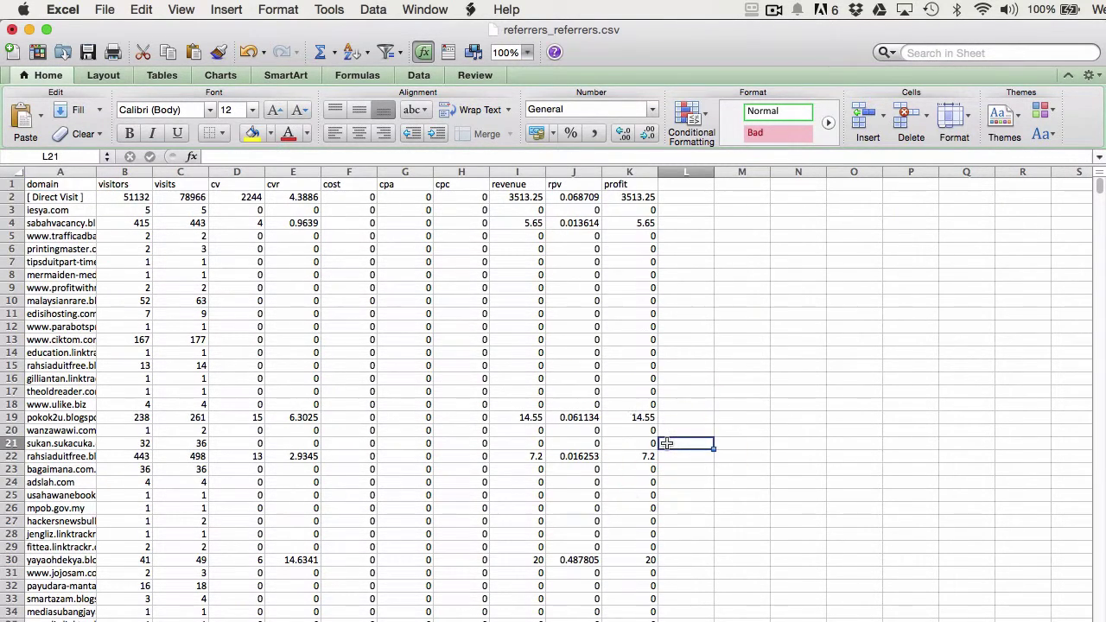
scroll(668, 443, down, 15)
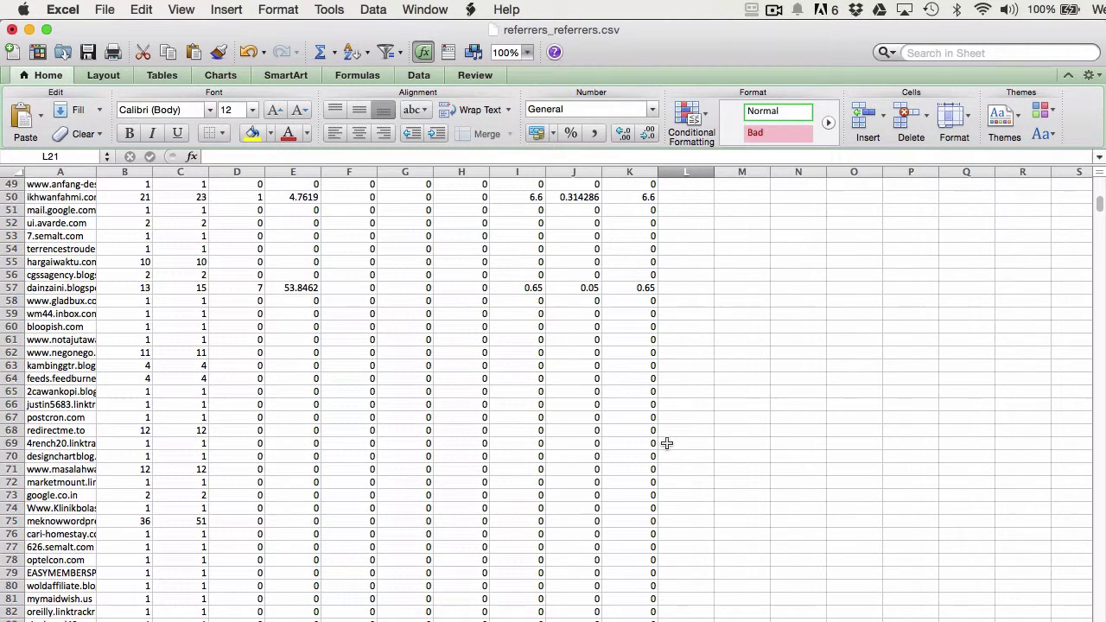
scroll(667, 443, up, 15)
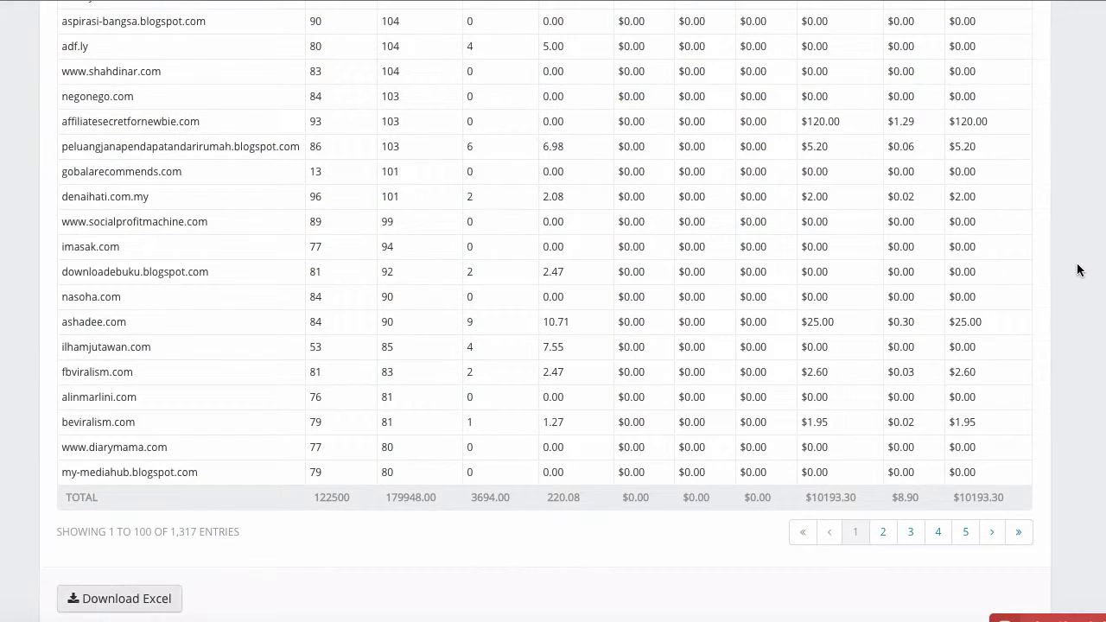
Step: Return to the start of LinkTrackr's Referrers report for Default Project and show the available report options
scroll(764, 311, up, 10)
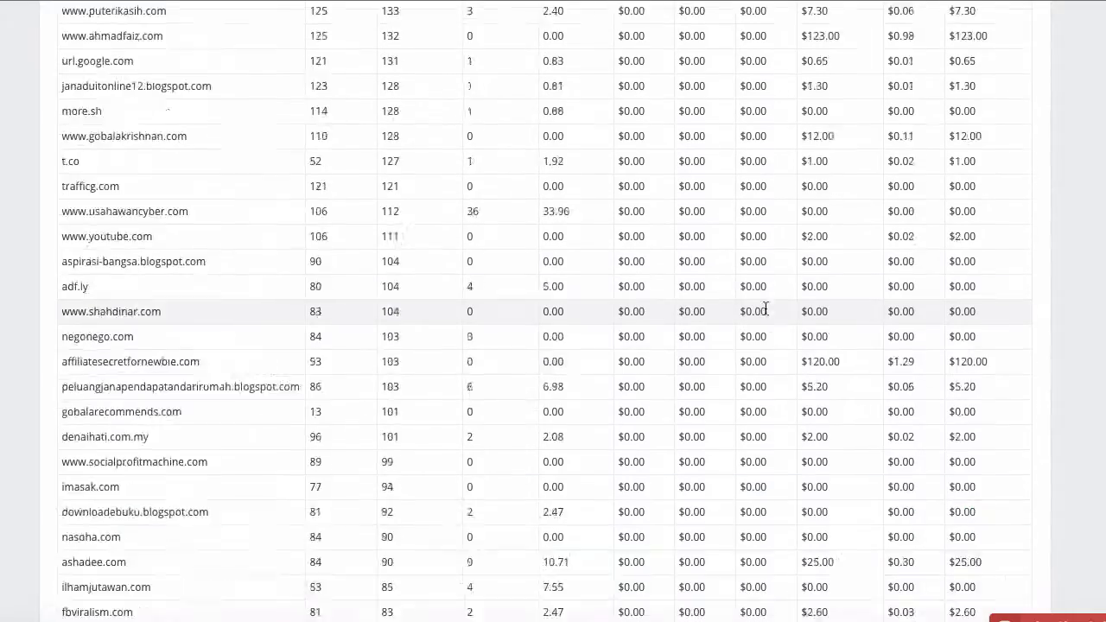
scroll(765, 312, up, 15)
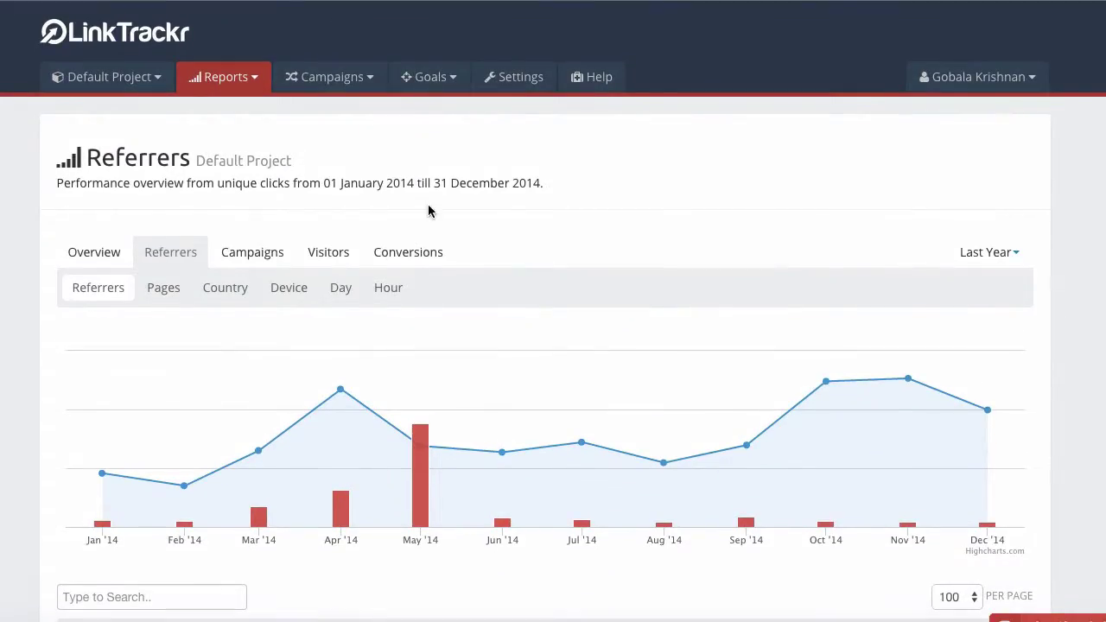
click(436, 214)
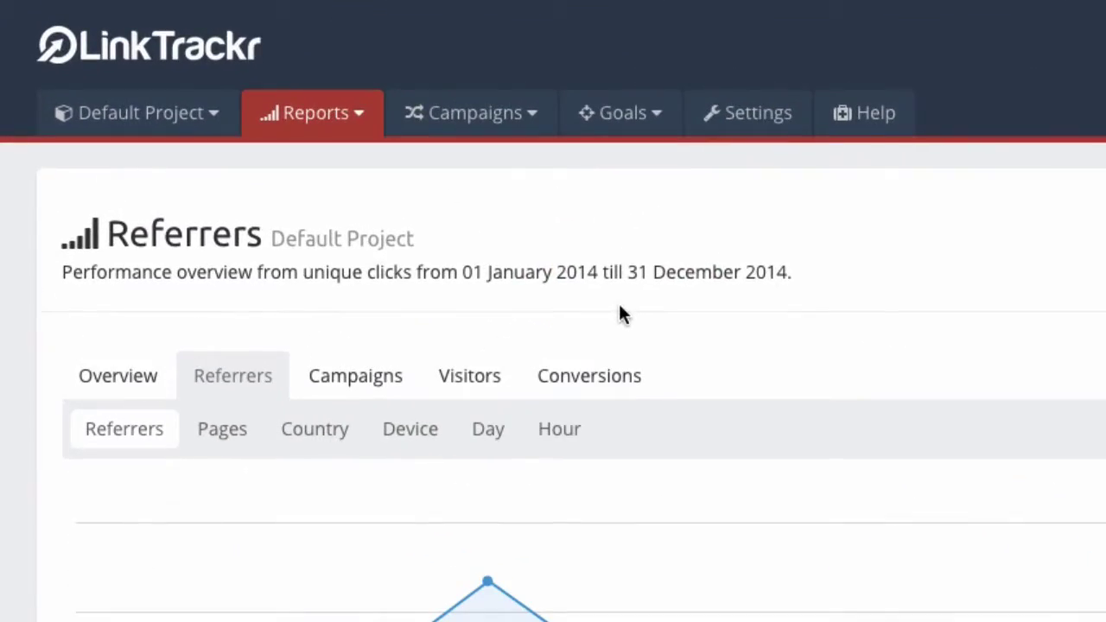
click(360, 128)
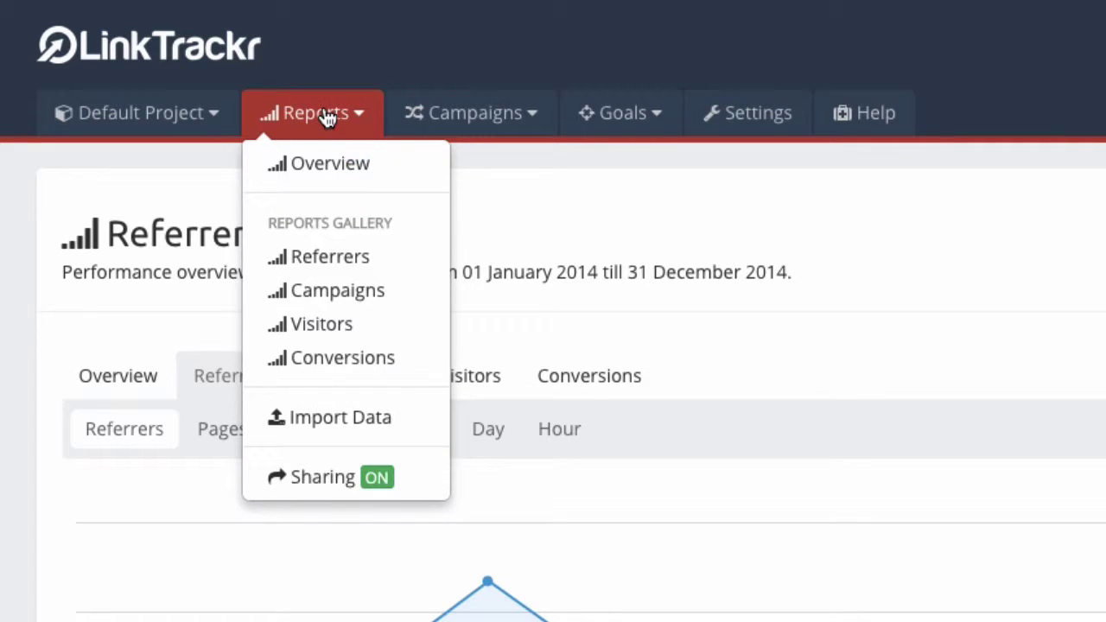